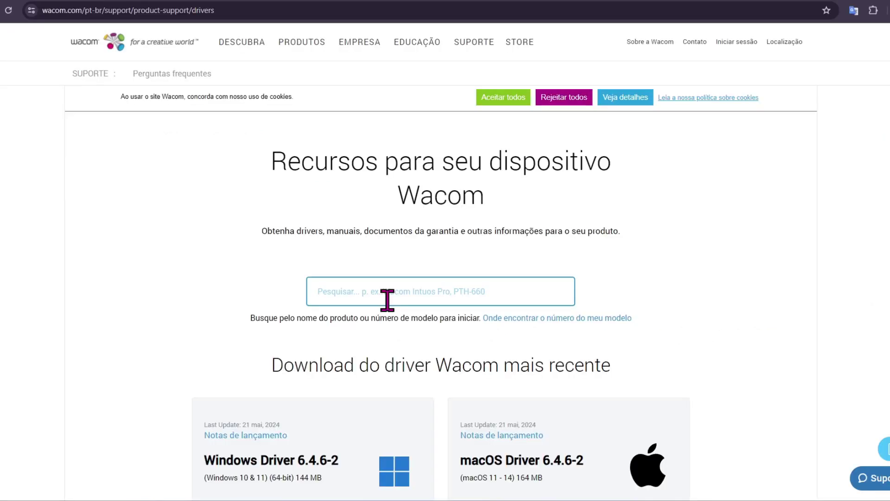
Step: Search for Driver Wacom in a new private browser window and open Wacom's driver support page
key(ctrl+shift+n)
text(Driver )
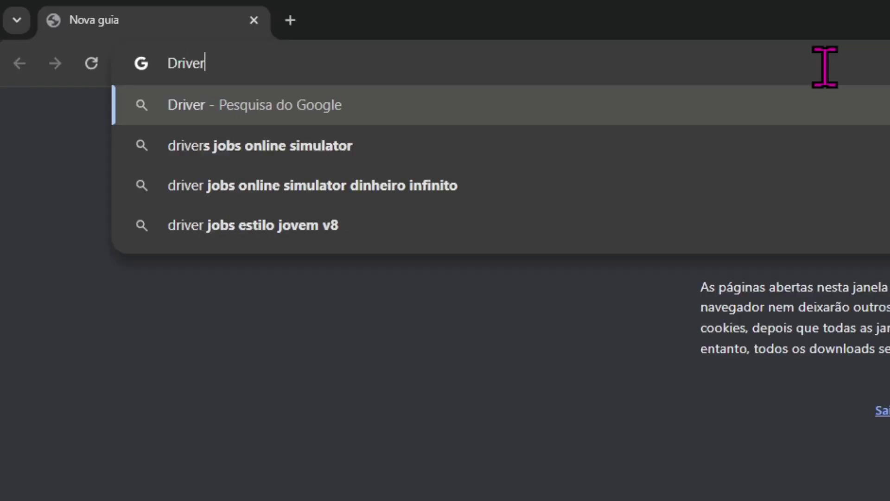
text(Wacom&oq=Driver+Wacom&gs_lcrp=EgZjaHJvbWUyBggAEEUYOdIBCDM1CVqMGoxq)
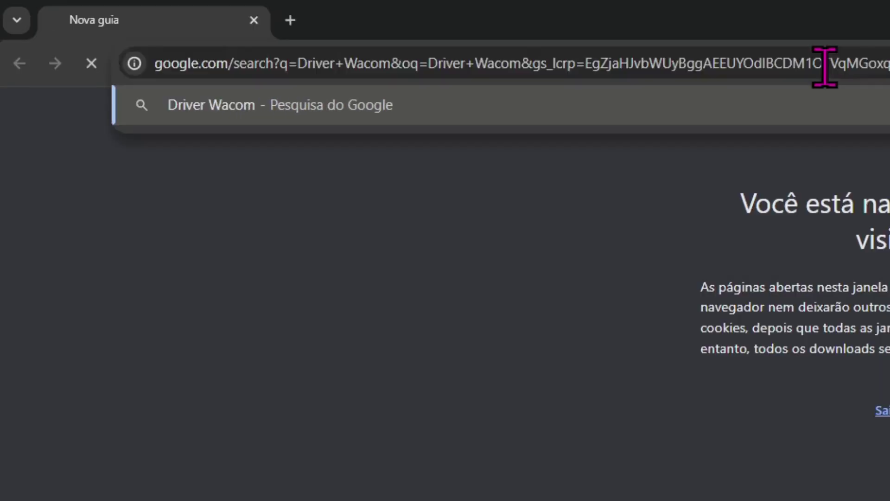
key(Return)
click(261, 361)
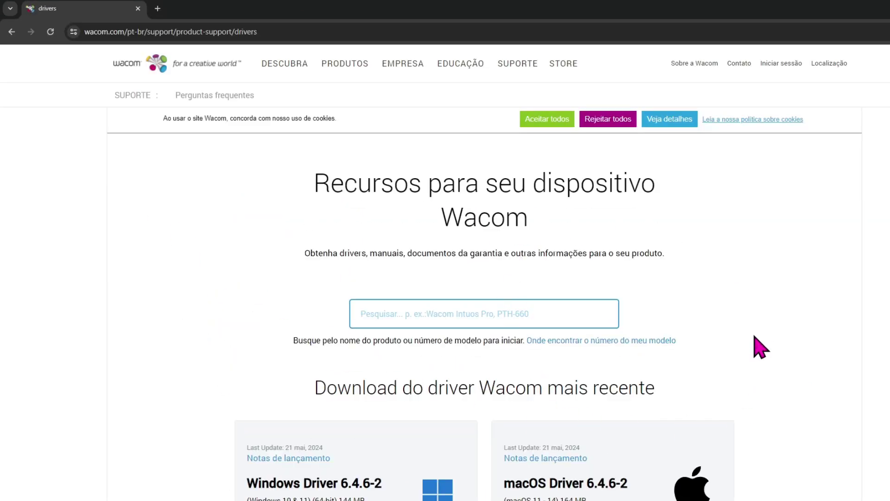
Step: Search the supported devices for ctl4100 and for intuos s, and choose CTL-4100 - Wacom Intuos S (2018)
click(512, 320)
text(ctl4)
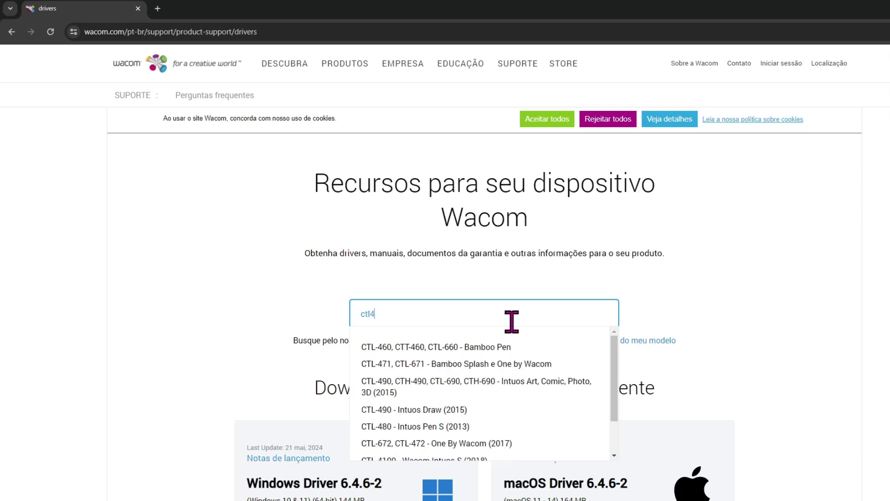
text(100)
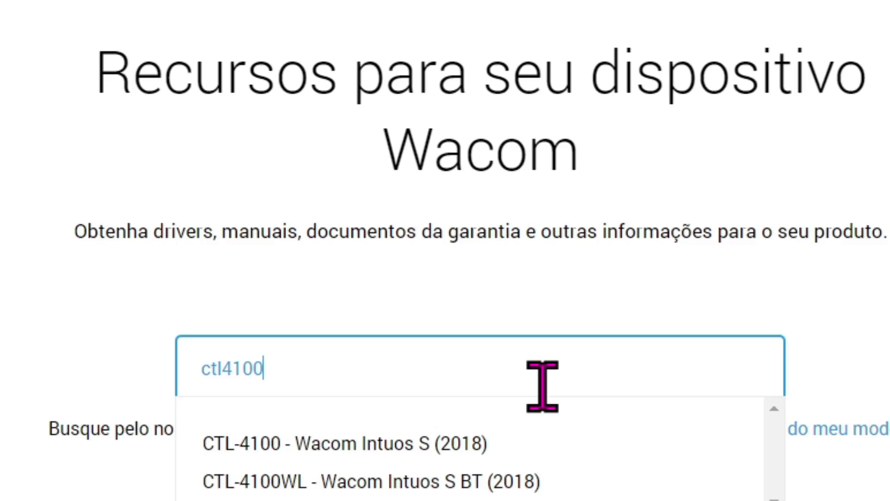
key(ctrl+a)
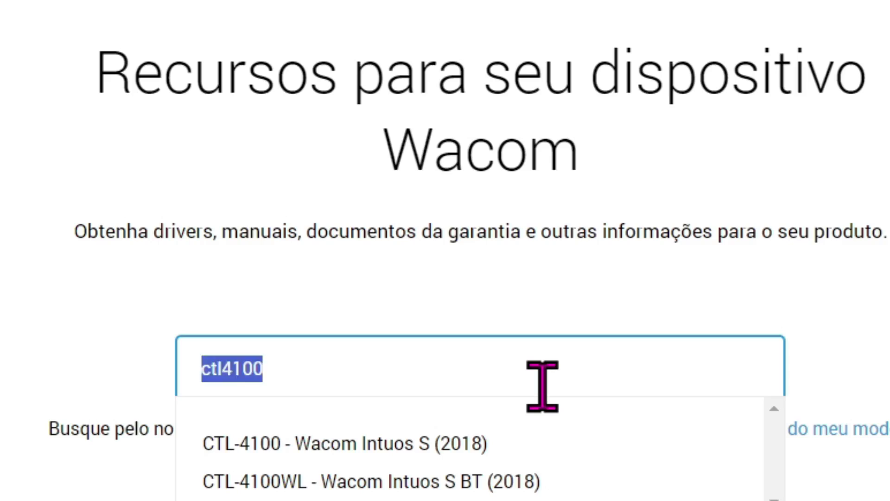
text(intuos s)
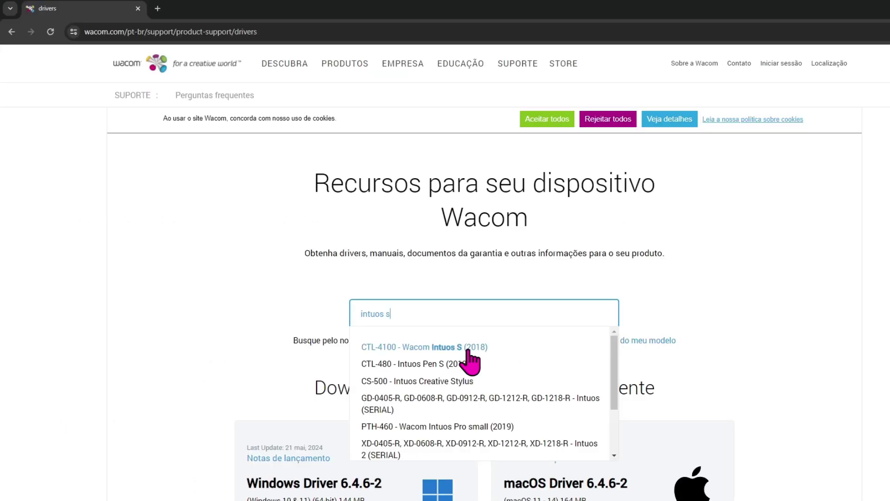
click(468, 352)
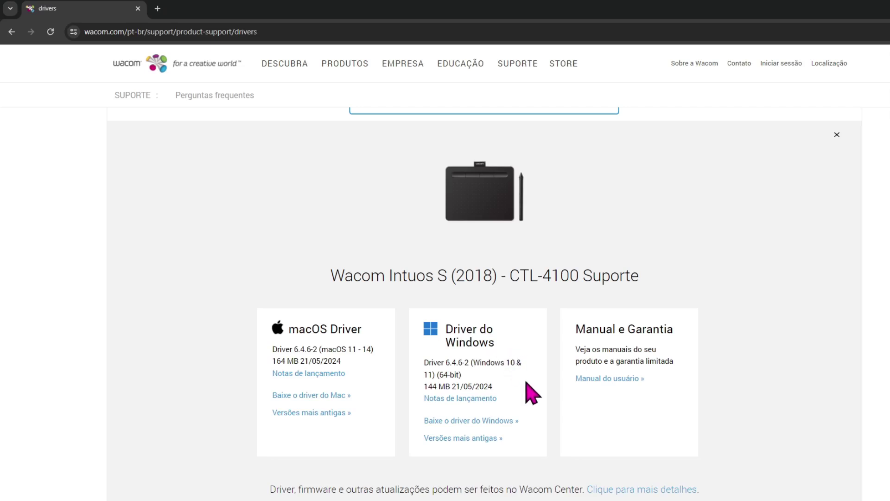
Step: Download and install the Intuos S Windows driver, and dismiss the Wacom Experience Program offer without opting in
click(486, 420)
click(513, 421)
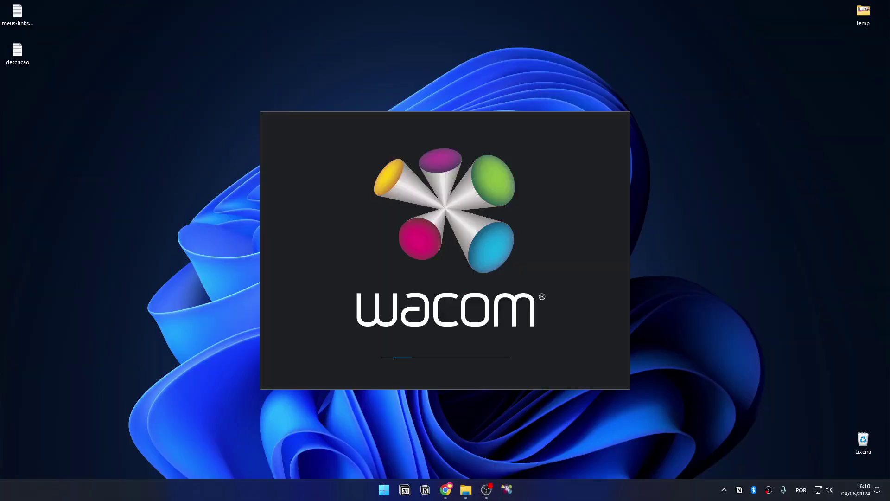
click(374, 368)
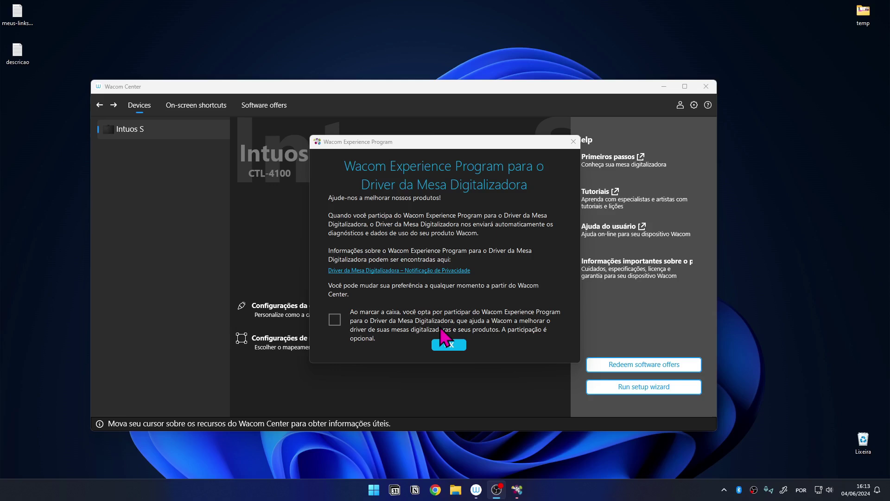
click(450, 345)
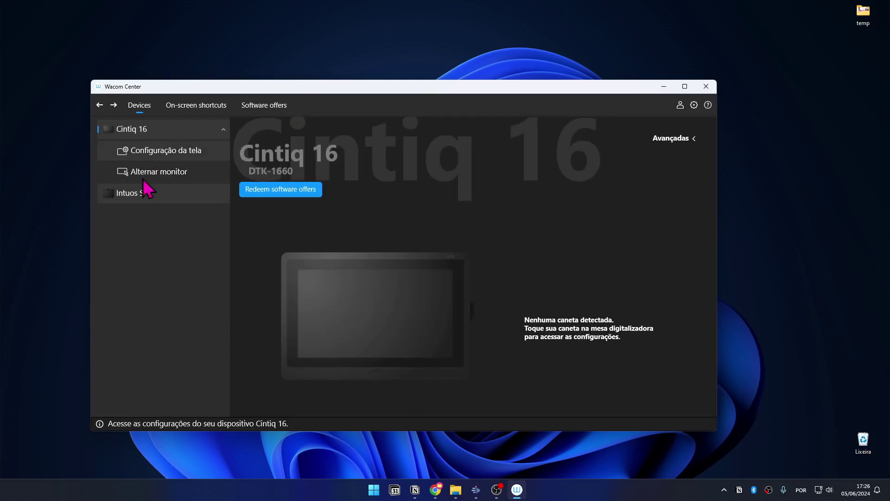
Step: Open the mapping settings of the Intuos S and minimize the Wacom Center window
click(223, 132)
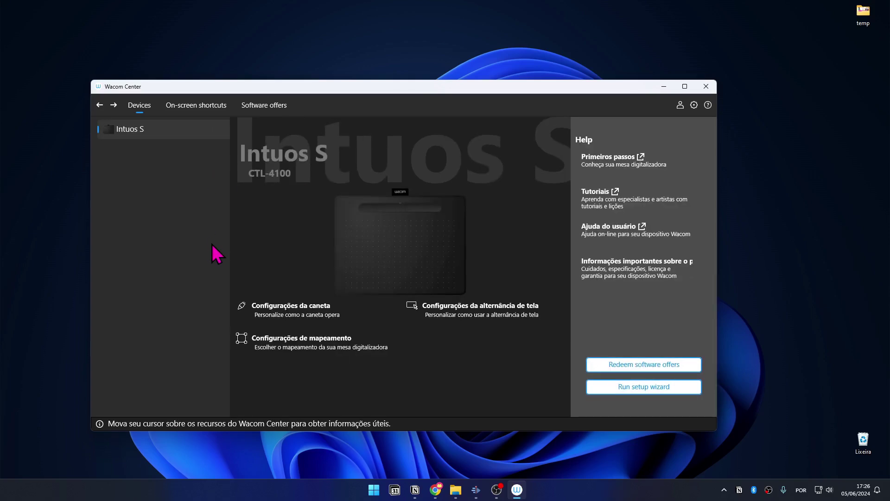
click(358, 345)
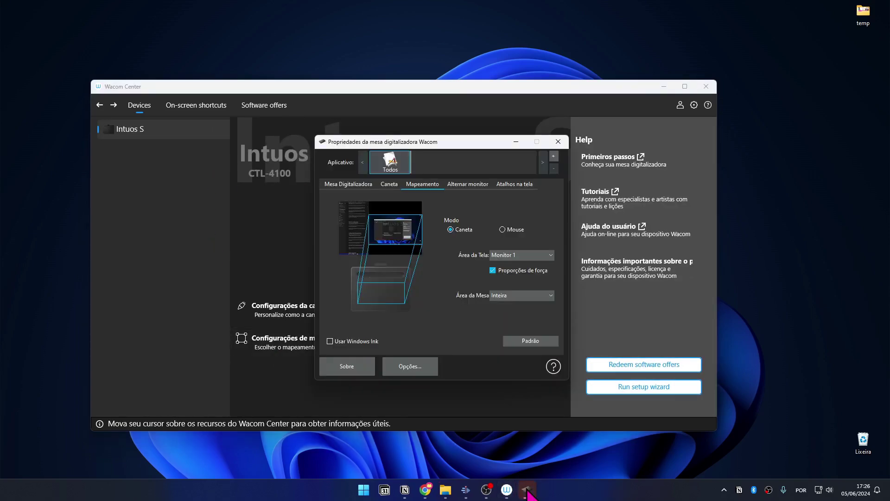
click(664, 86)
Step: Try mapping the tablet to Monitor 2, and set the screen area back to Monitor 1
click(549, 255)
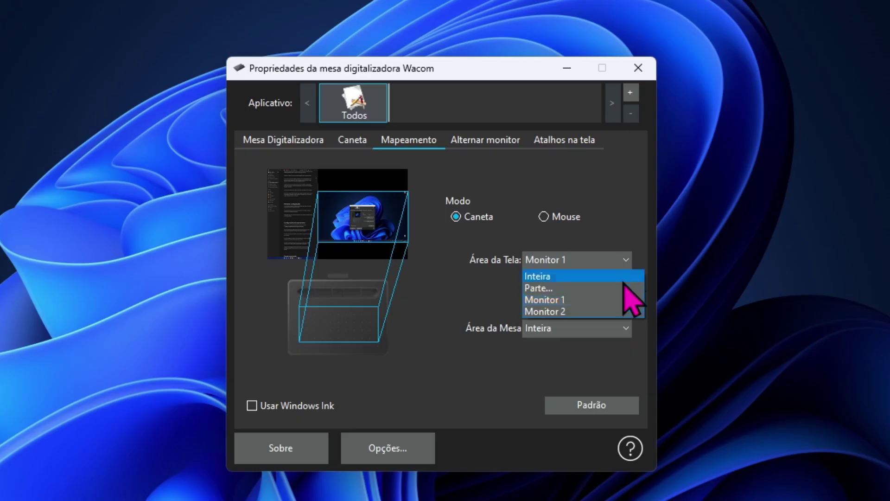
click(614, 310)
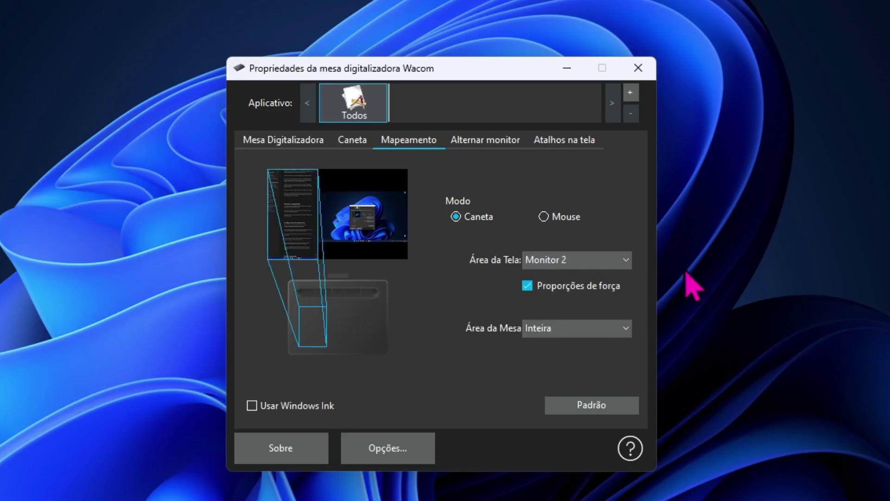
click(619, 260)
click(632, 299)
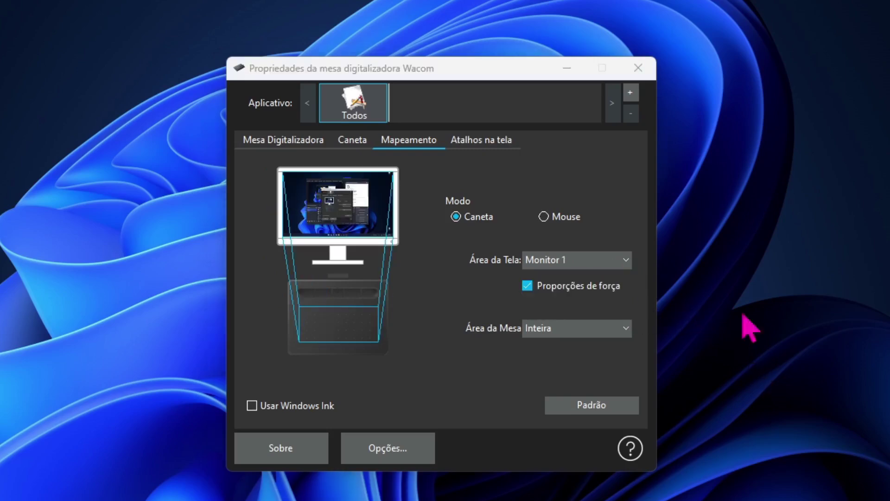
Step: Try the whole-screen mapping (Inteira), and return the screen area to Monitor 1
click(614, 259)
click(606, 276)
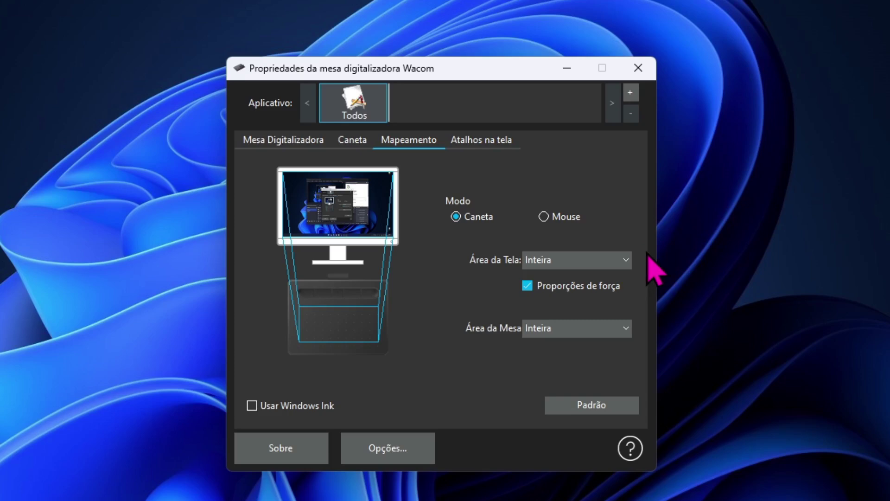
click(622, 259)
click(601, 301)
Step: Open the settings for mapping to part of the screen, cancel them and keep Monitor 1 as the screen area
click(625, 259)
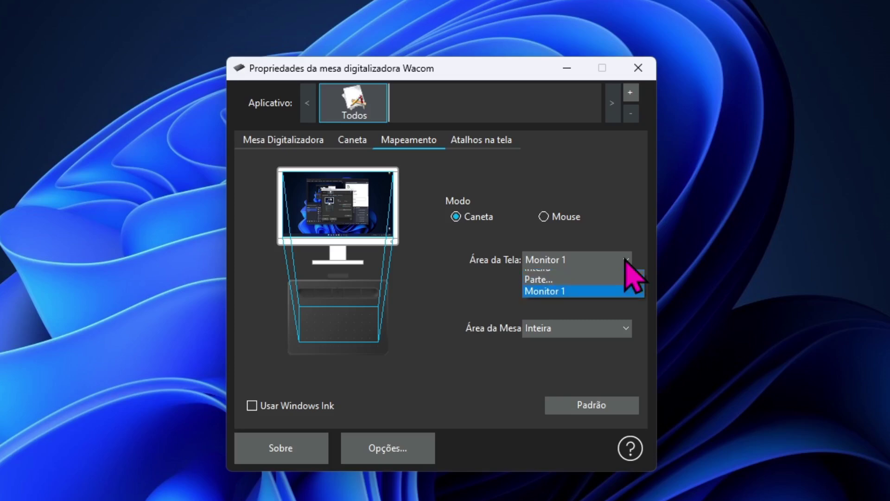
click(579, 289)
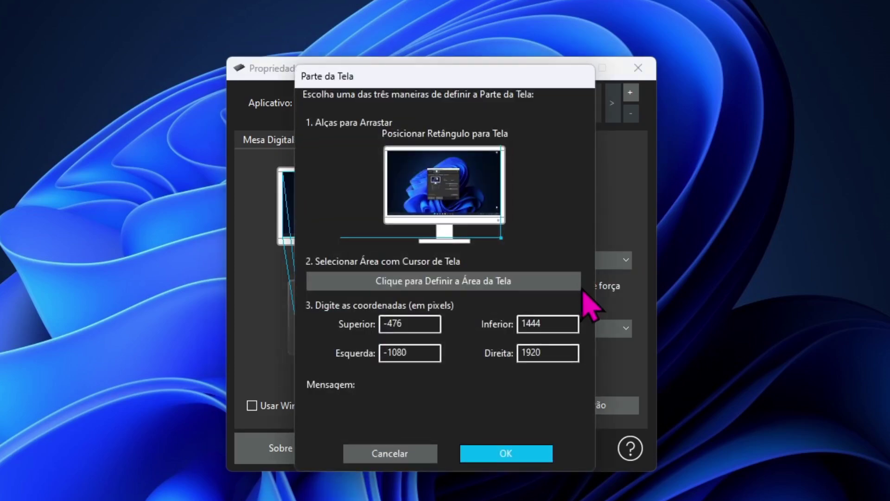
click(387, 456)
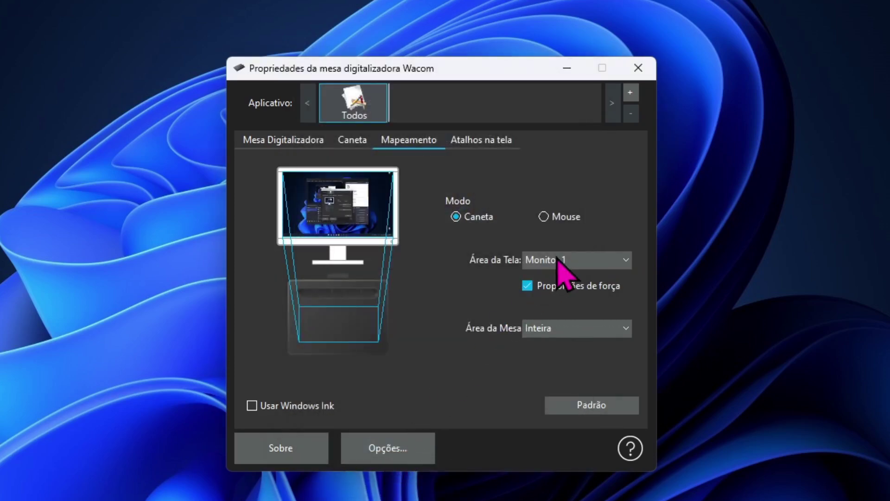
click(563, 259)
click(580, 299)
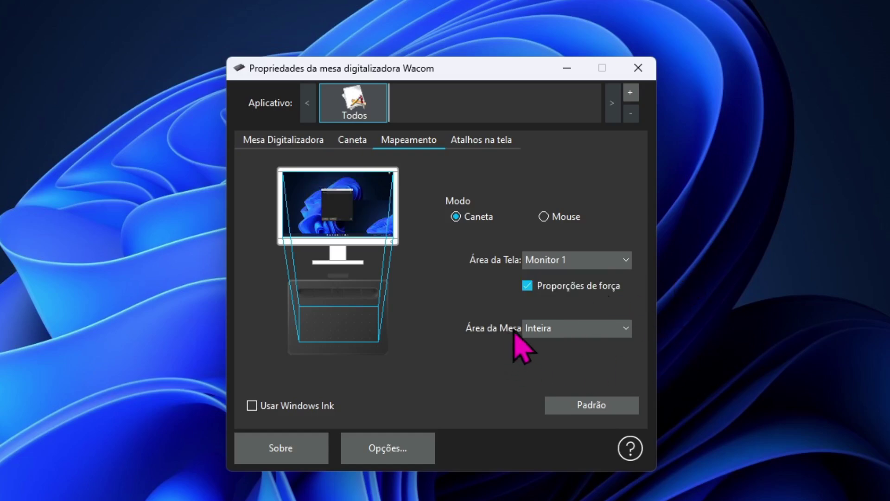
Step: Keep the tablet area at Inteira and toggle the force proportions option off and on, leaving it enabled
click(552, 329)
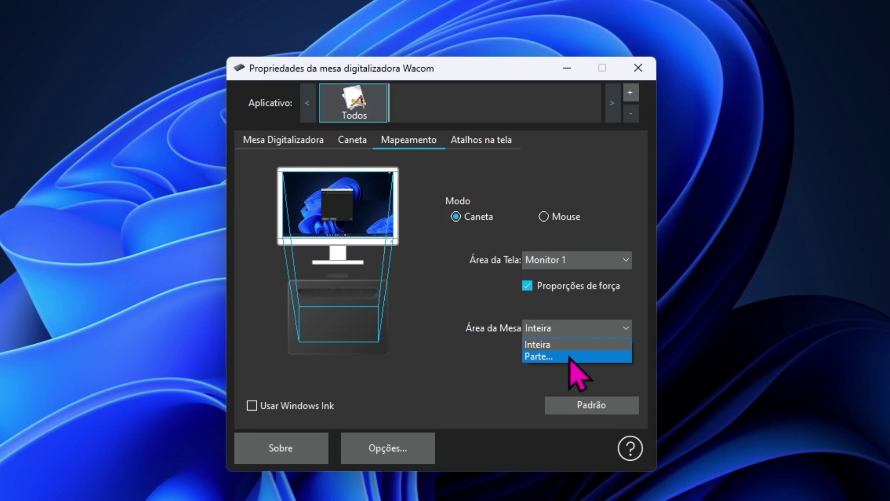
click(574, 347)
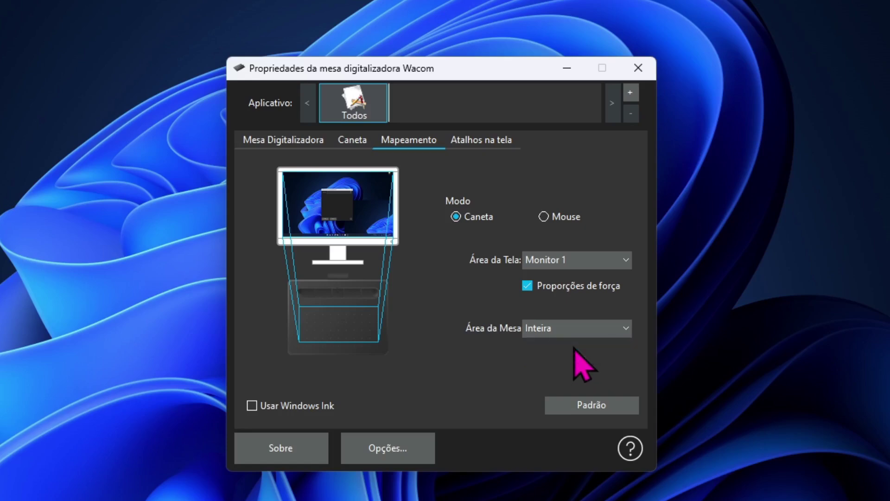
click(619, 285)
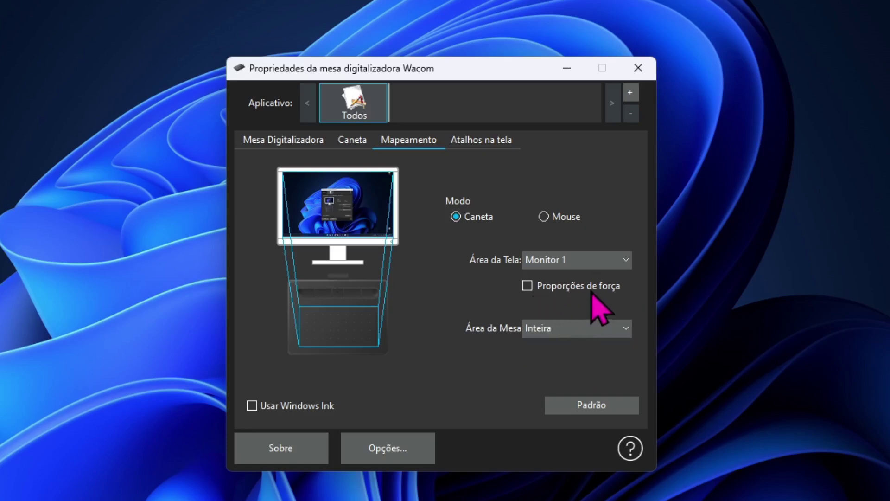
click(527, 285)
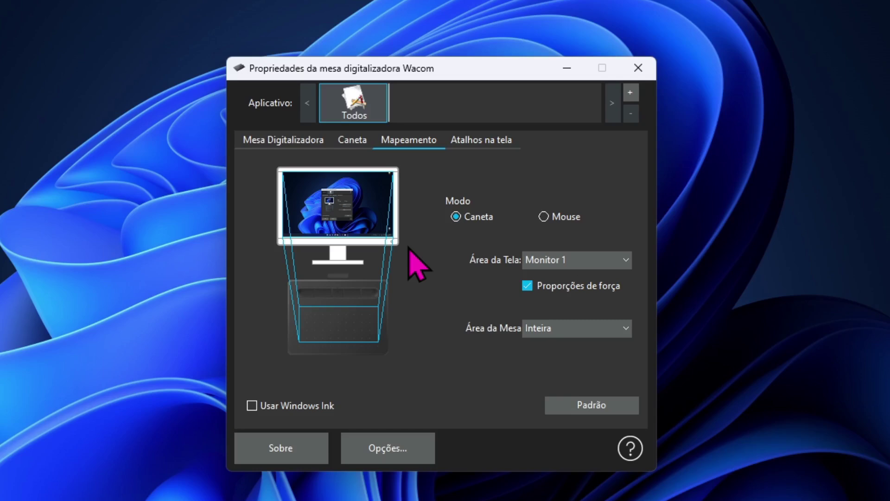
click(528, 286)
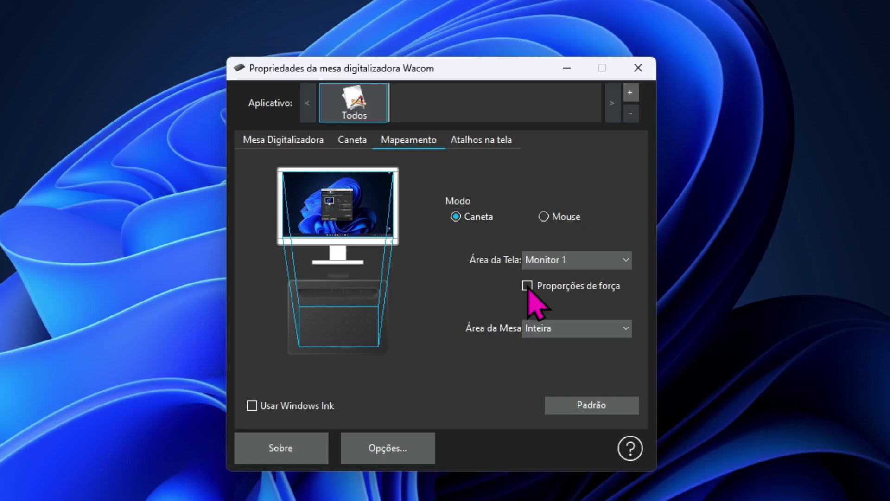
click(528, 286)
click(527, 286)
click(527, 286)
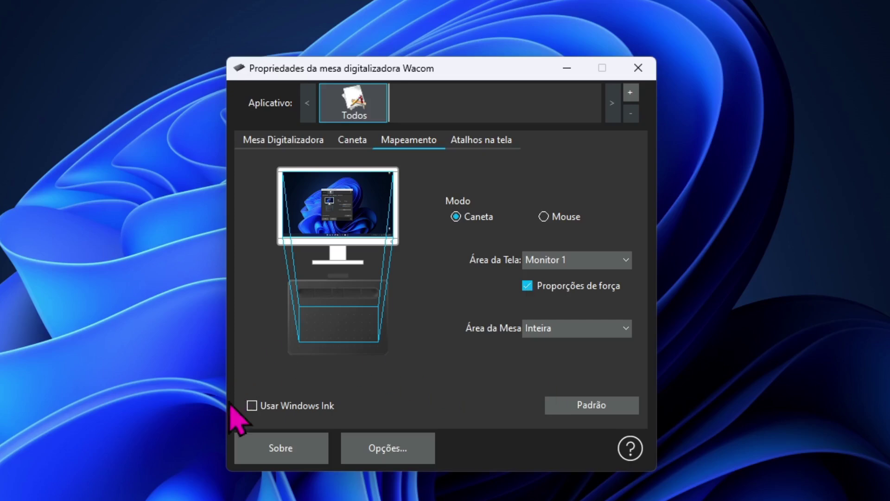
Step: Add Photoshop as an application with custom tablet settings, keeping Windows Ink disabled for it
mouse_move(307, 410)
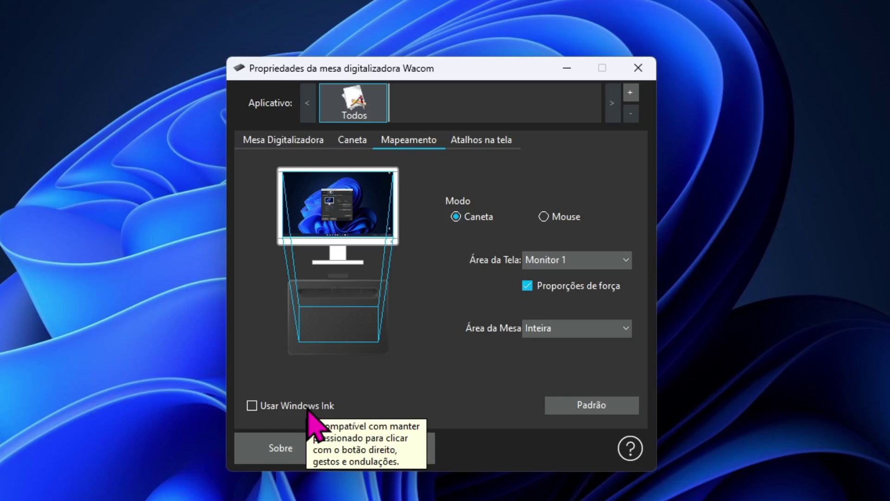
click(630, 92)
drag(582, 223, 583, 243)
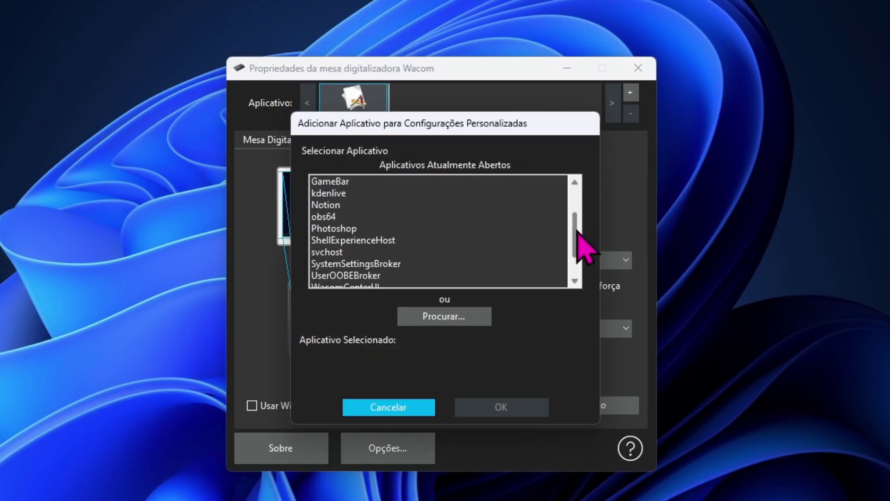
click(343, 228)
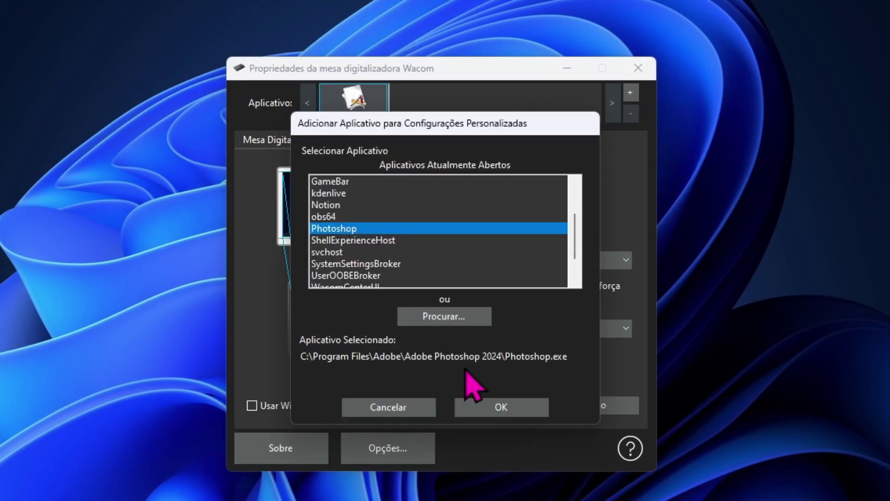
click(495, 406)
click(251, 406)
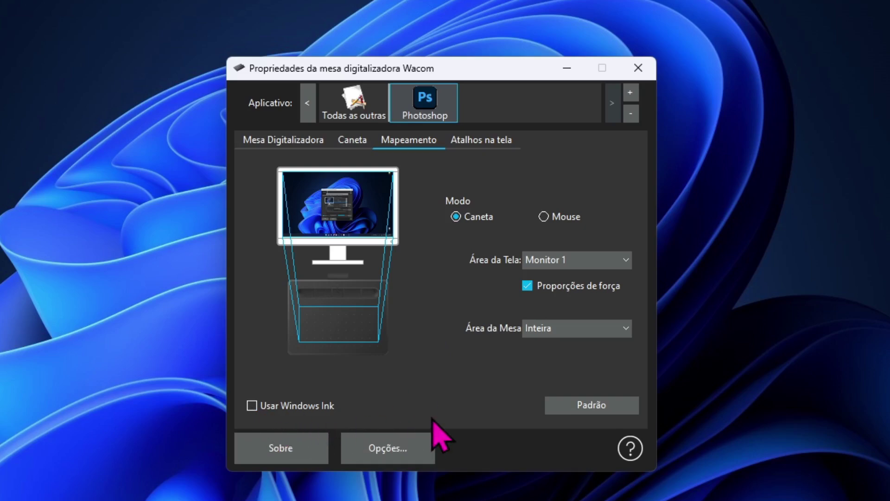
Step: Enable Windows Ink for all other applications and return to the Photoshop mapping settings
click(352, 109)
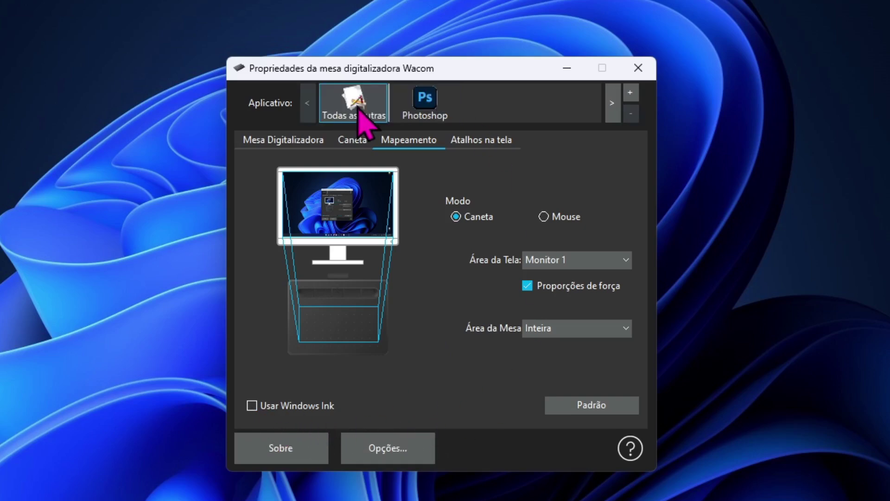
click(251, 406)
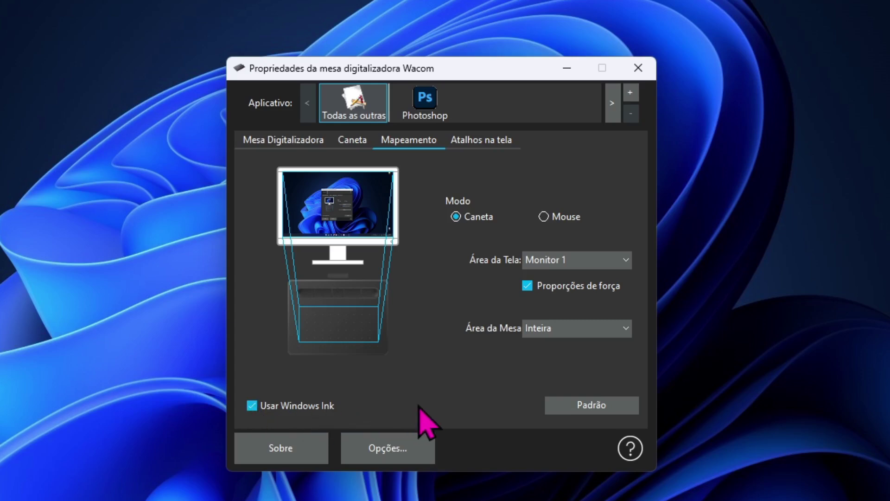
click(431, 102)
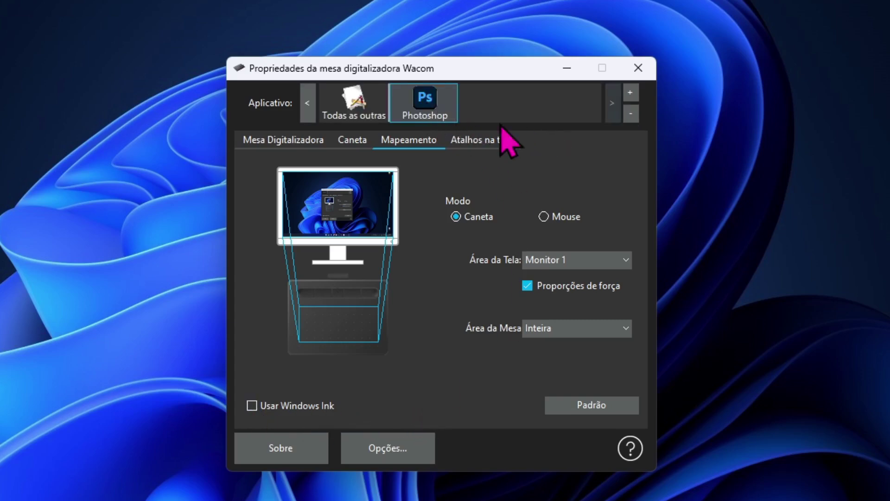
click(441, 121)
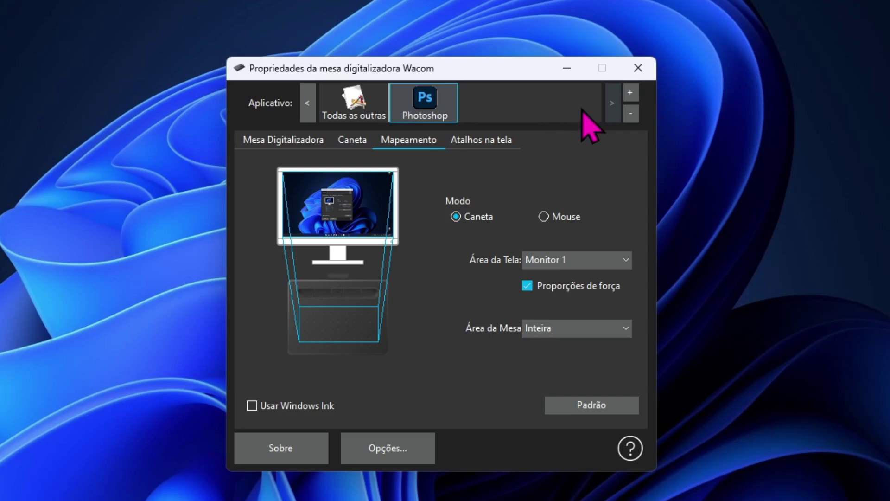
Step: Remove Photoshop from the list of applications with custom tablet settings and confirm the removal
click(631, 113)
click(425, 324)
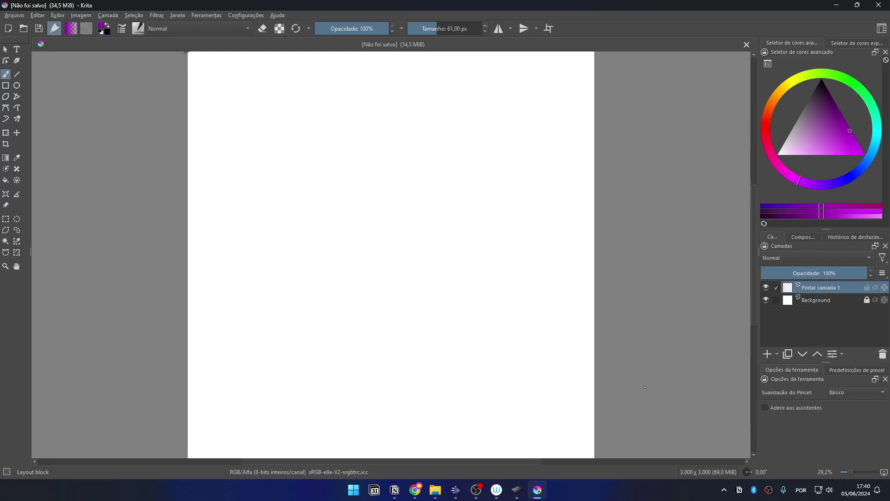
Step: Switch to Krita and open its tablet settings to check the input API choice between WinTab and Windows Ink
click(256, 17)
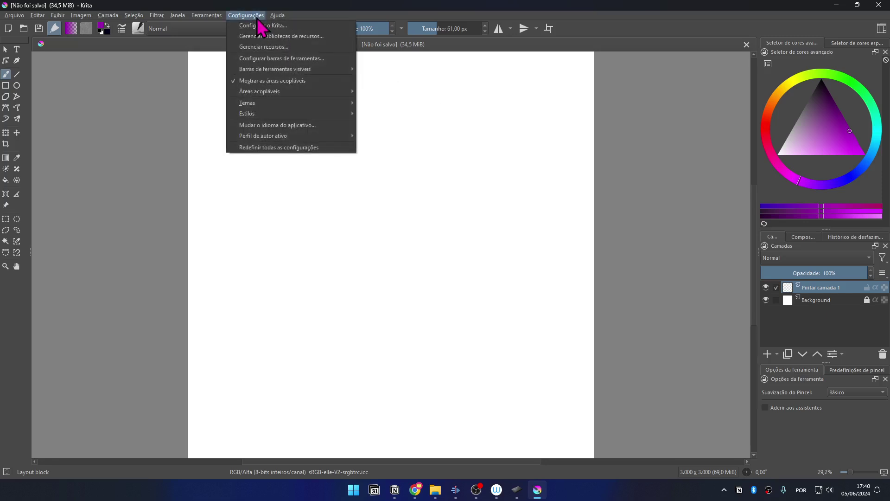
click(299, 26)
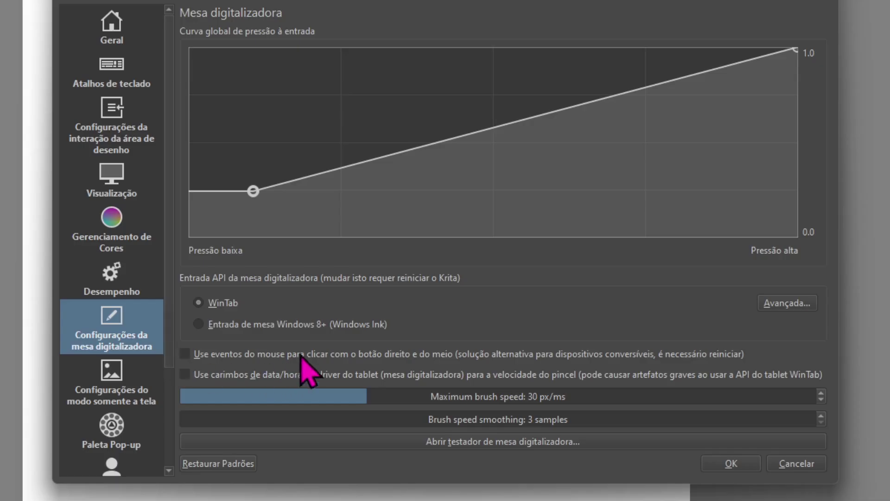
click(305, 298)
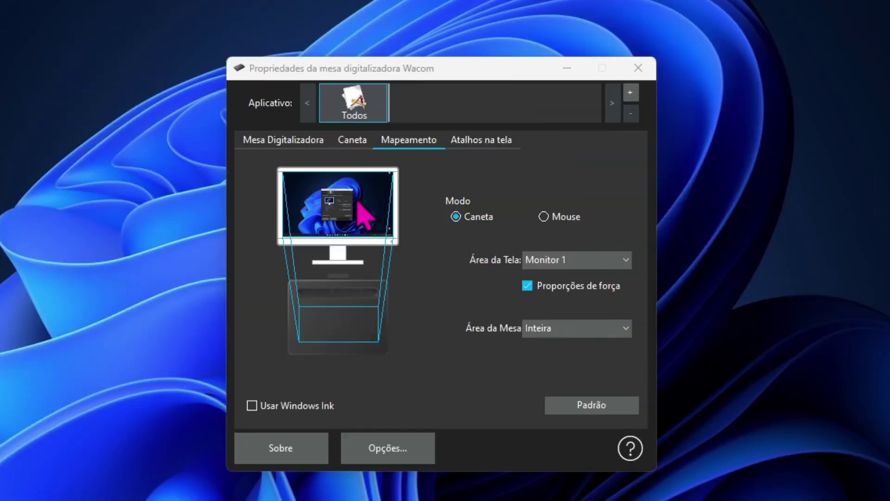
Step: In the Wacom pen settings, keep Clique com o botão direito on the upper pen button and Alternar monitor on the lower one
click(354, 141)
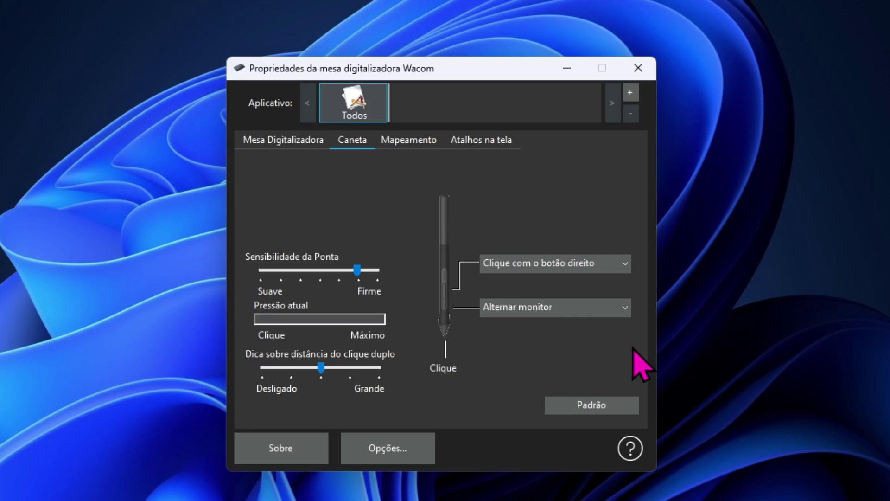
click(612, 268)
mouse_move(578, 292)
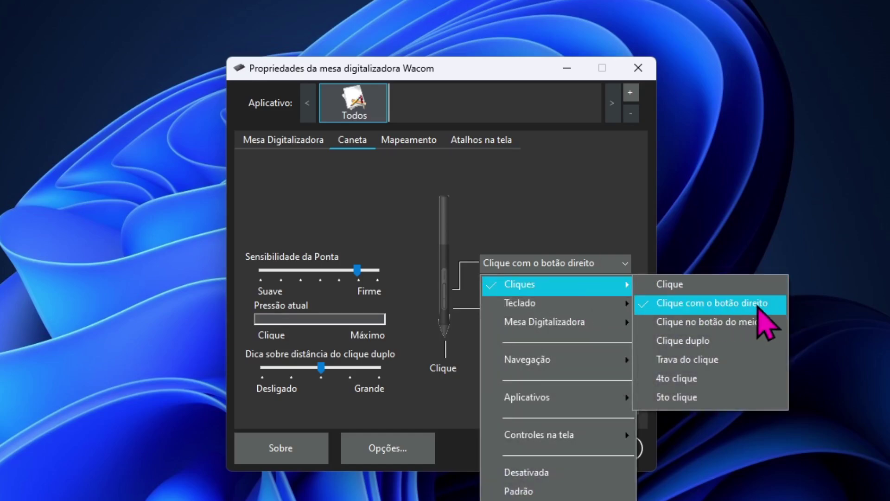
click(629, 262)
click(598, 307)
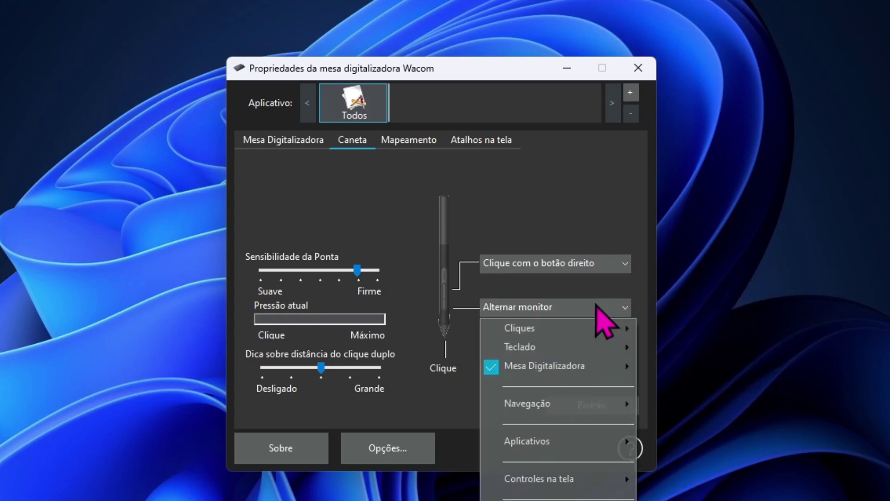
mouse_move(598, 367)
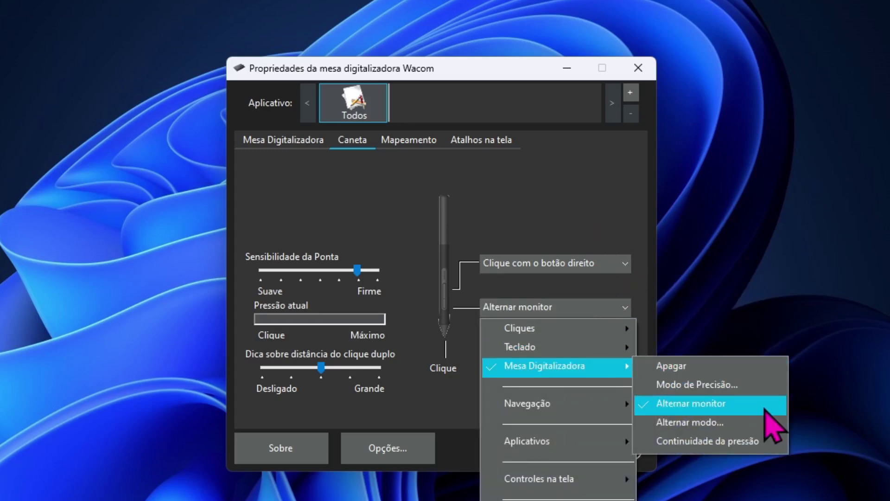
click(658, 404)
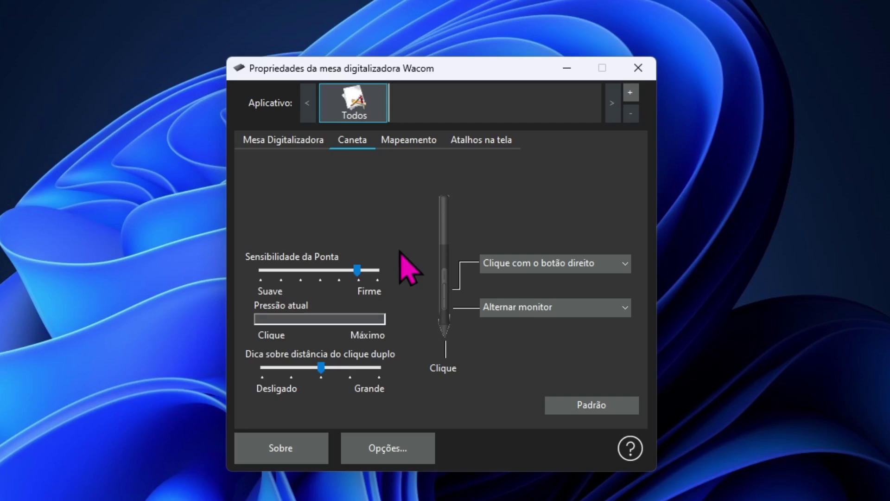
Step: Test the pen pressure with the current tip sensitivity, with the softest setting and with the firmest setting
click(368, 214)
drag(367, 213, 377, 209)
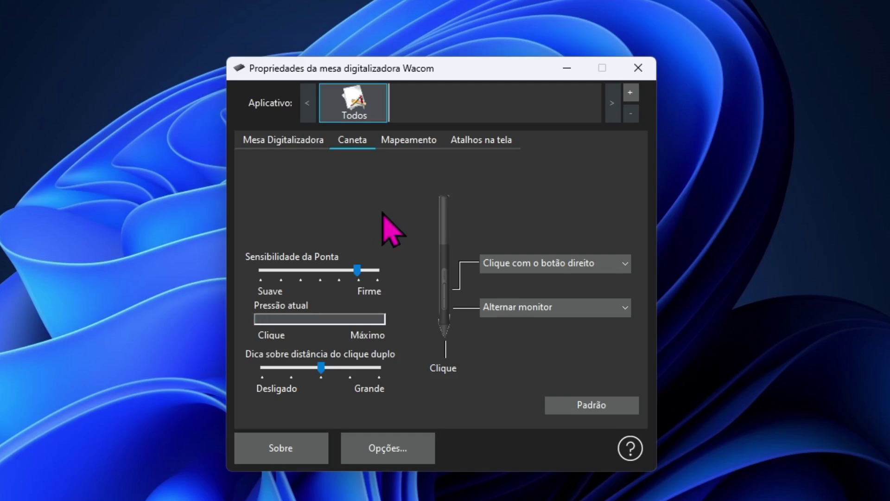
drag(357, 270, 248, 269)
drag(361, 217, 362, 218)
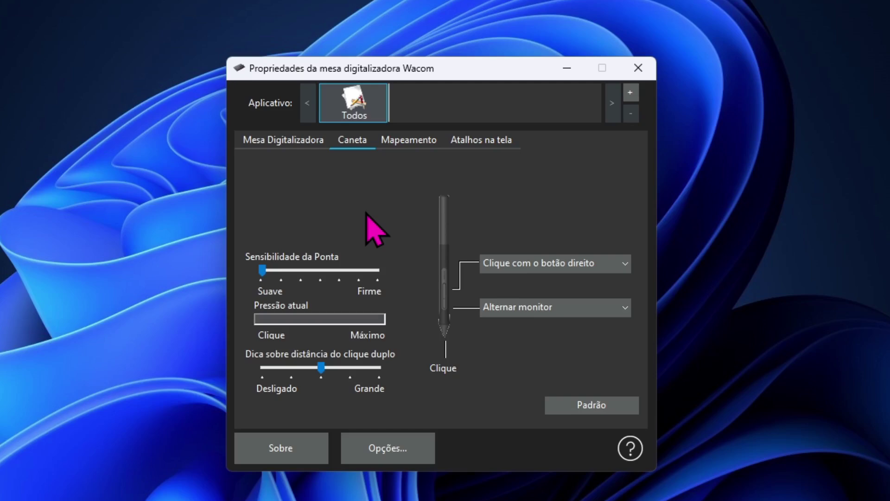
drag(262, 271, 411, 278)
drag(374, 235, 375, 230)
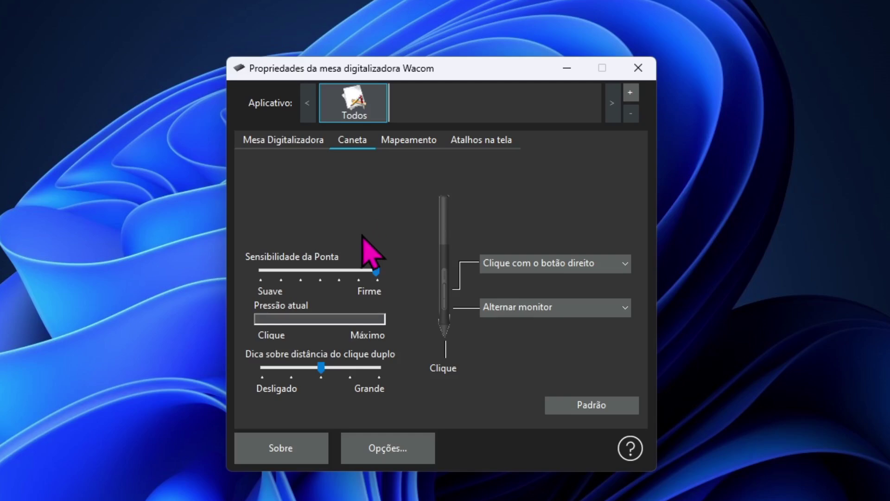
Step: Try the middle tip sensitivity, raise it to one notch below the Firme end and test the pen pressure
click(320, 270)
click(320, 271)
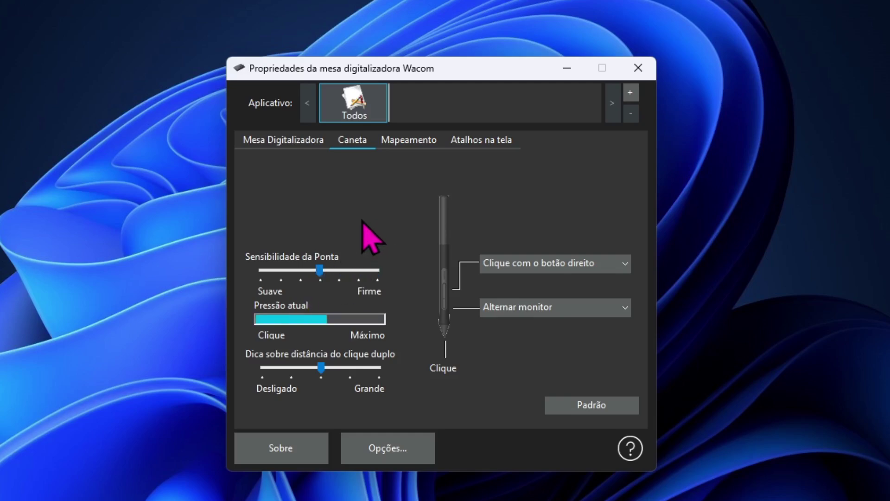
click(338, 270)
click(357, 270)
click(387, 232)
click(381, 213)
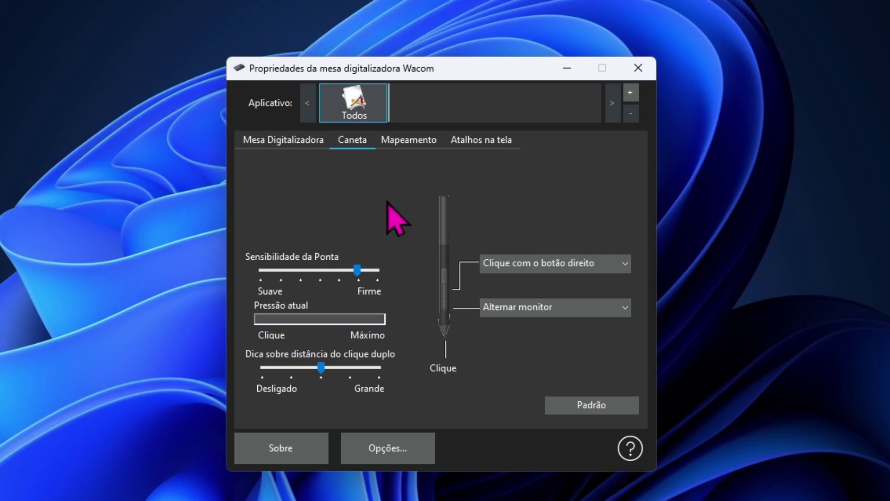
Step: Examine the ExpressKeys assignments and the functions available for the Modo de Precisão key, leaving them as they are
click(293, 140)
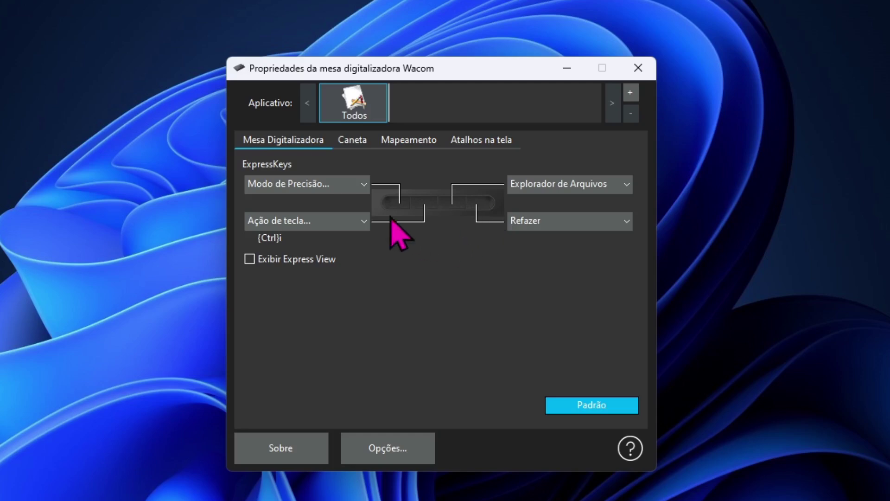
click(356, 185)
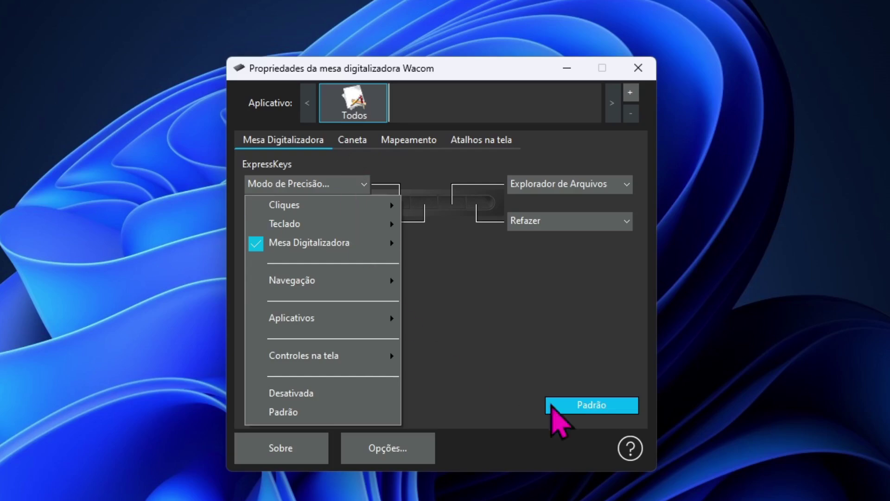
click(575, 287)
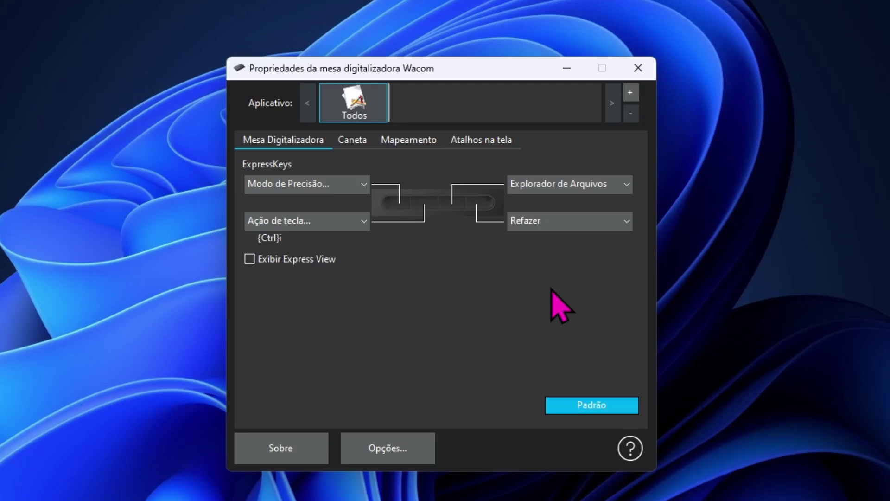
Step: Try the Clique e toque pen button mode, return it to Clique variável and close the options and tablet properties
click(420, 446)
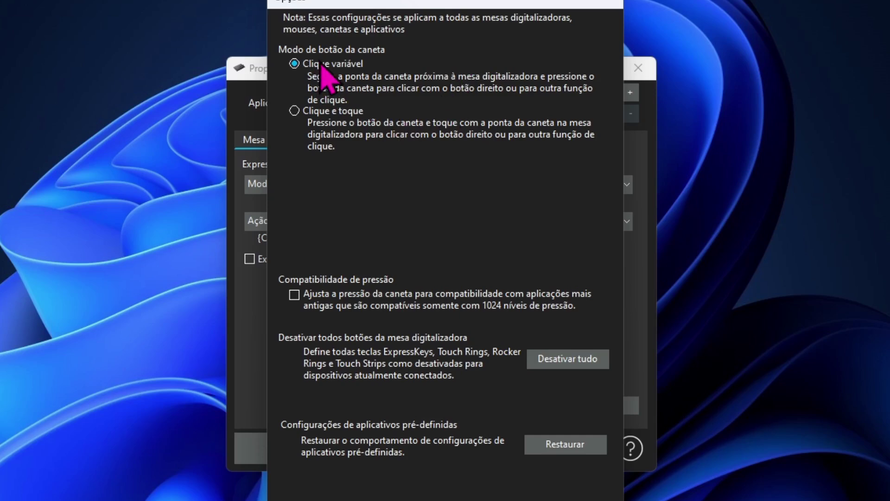
click(297, 111)
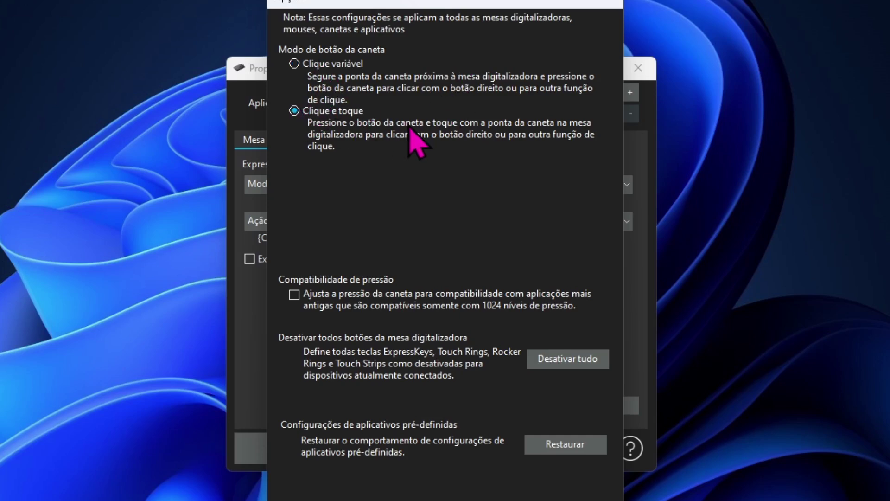
click(296, 64)
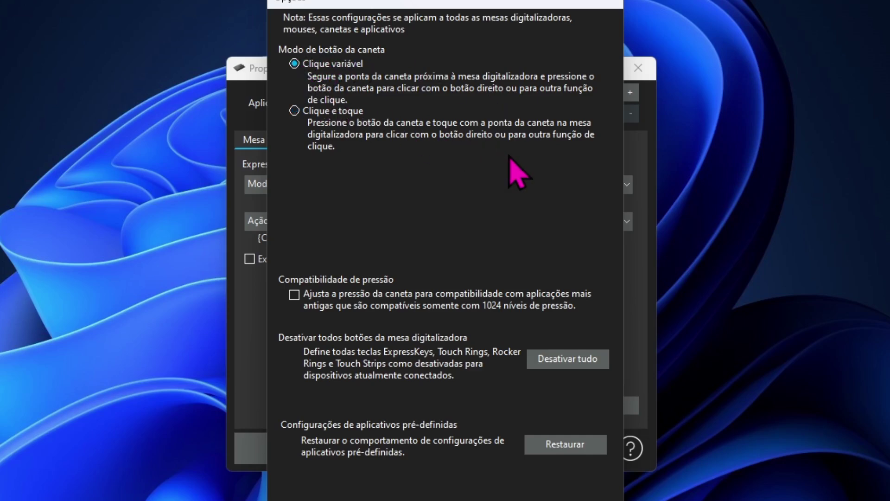
key(Return)
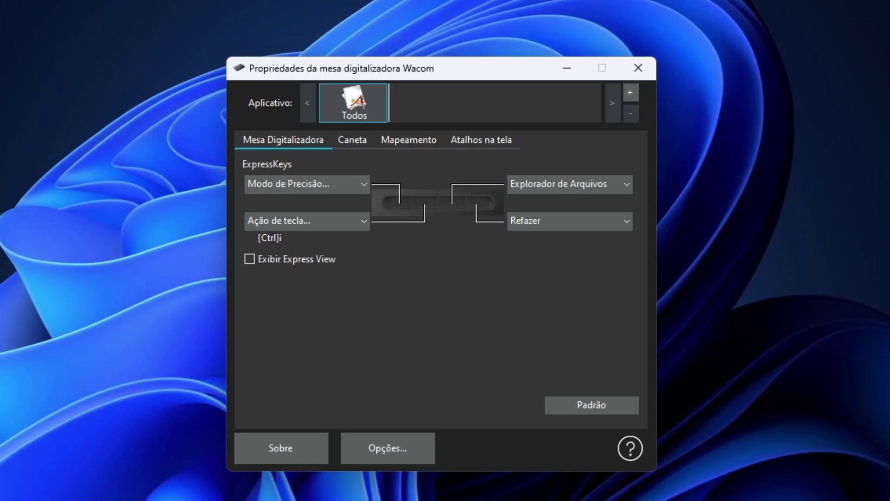
click(639, 69)
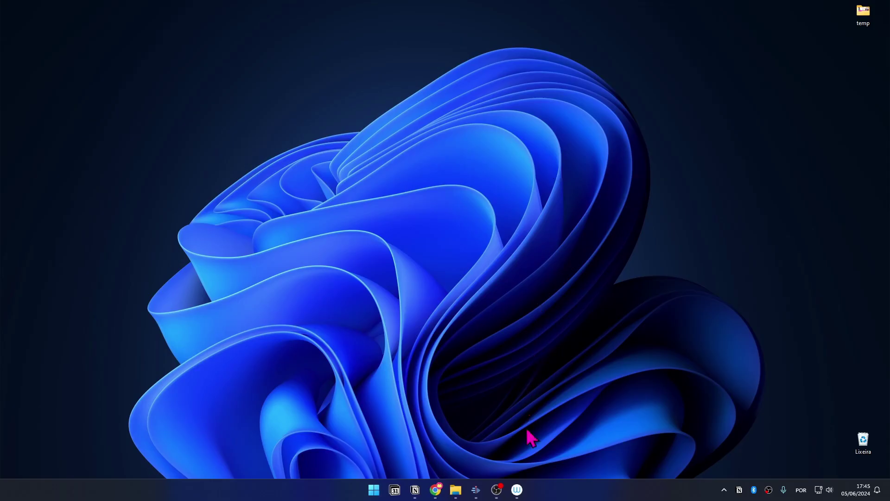
Step: Turn off Wacom Center autostart in the Wacom Center general settings and close the program
click(516, 488)
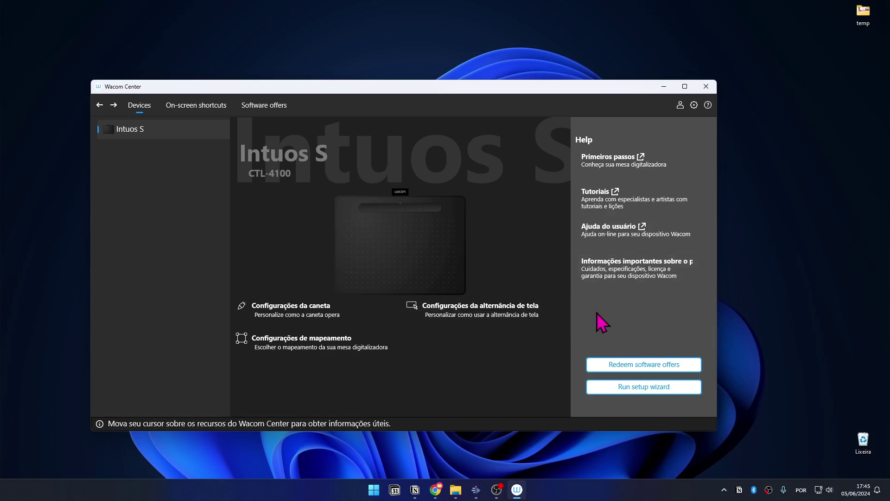
click(693, 105)
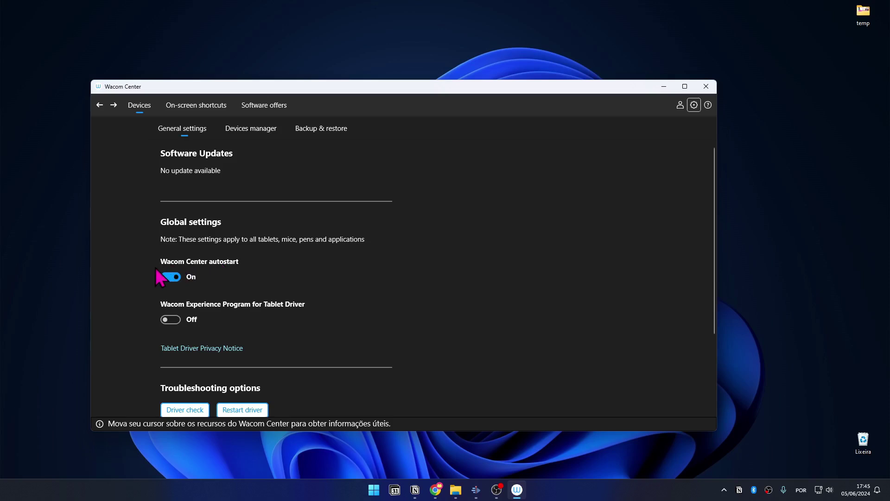
scroll(218, 281, down, 1)
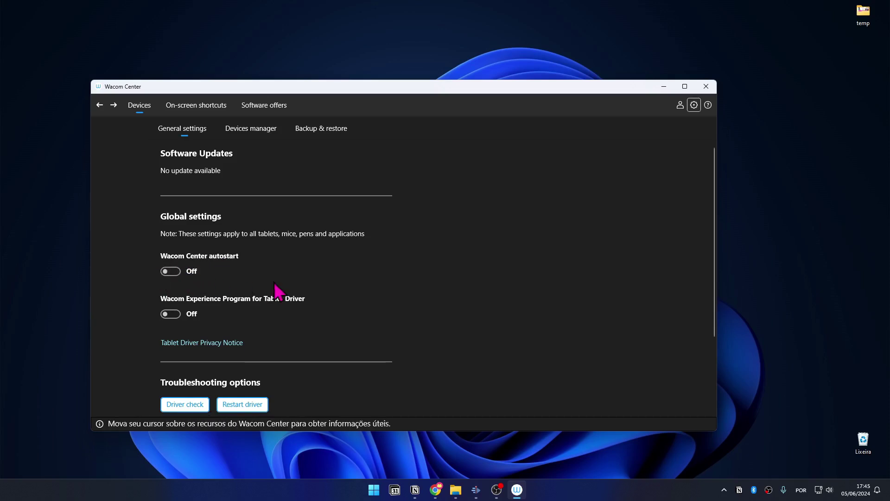
click(706, 87)
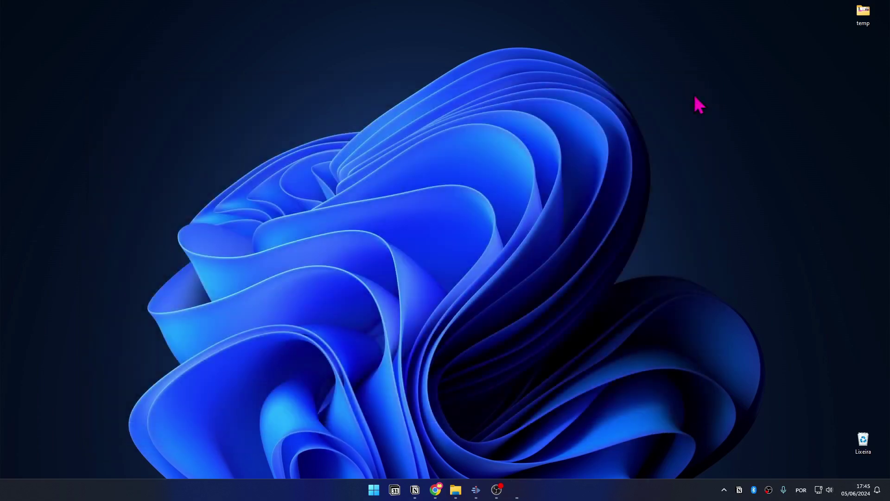
Step: Launch the Wacom tablet properties and Wacom Center from their pinned Windows shortcuts
click(383, 491)
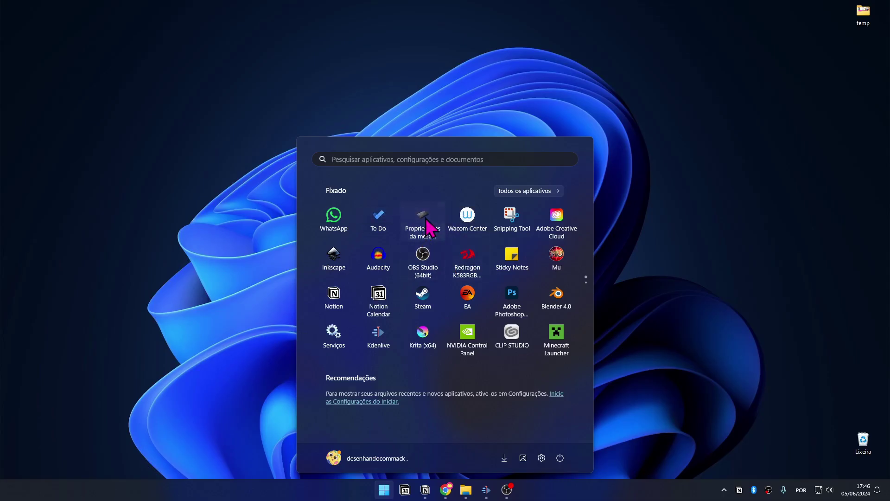
click(424, 220)
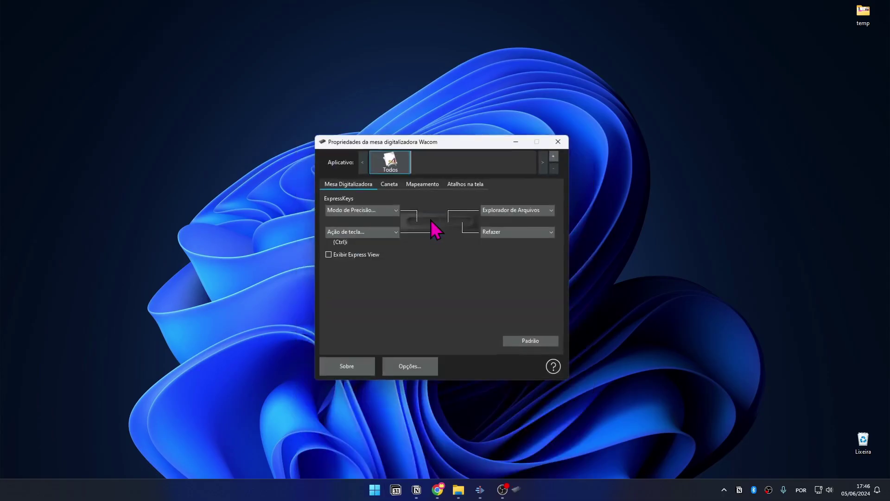
click(373, 490)
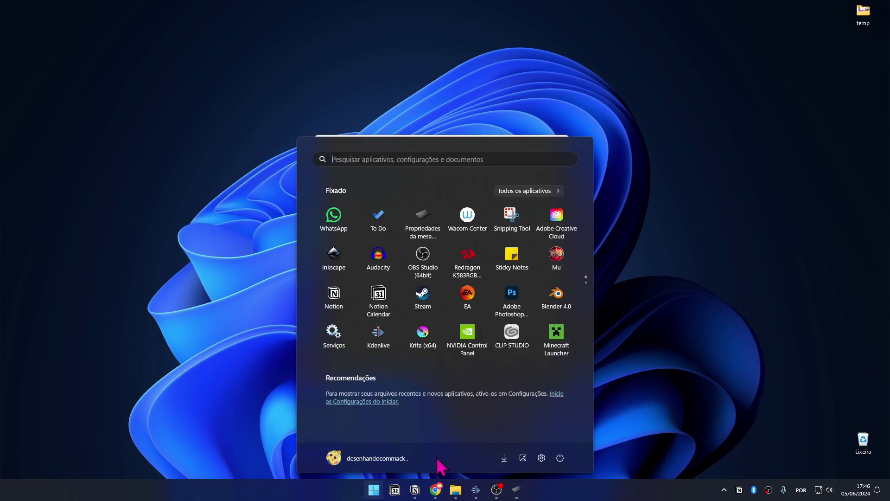
click(479, 216)
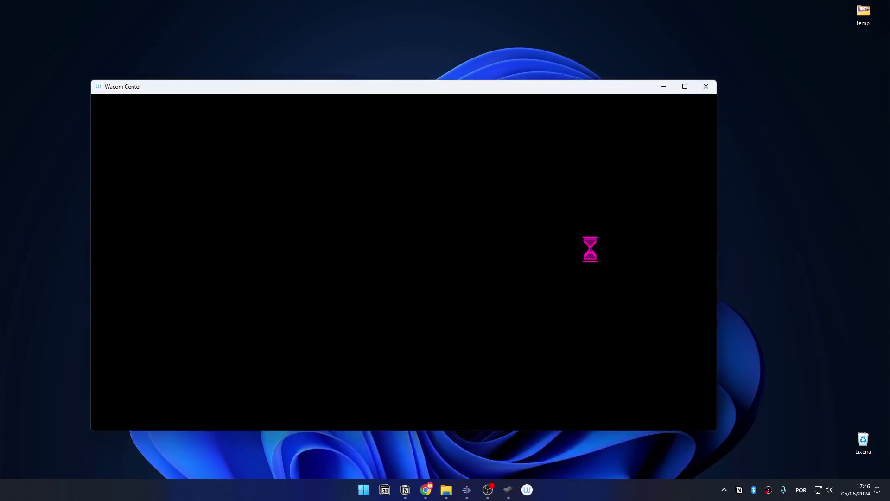